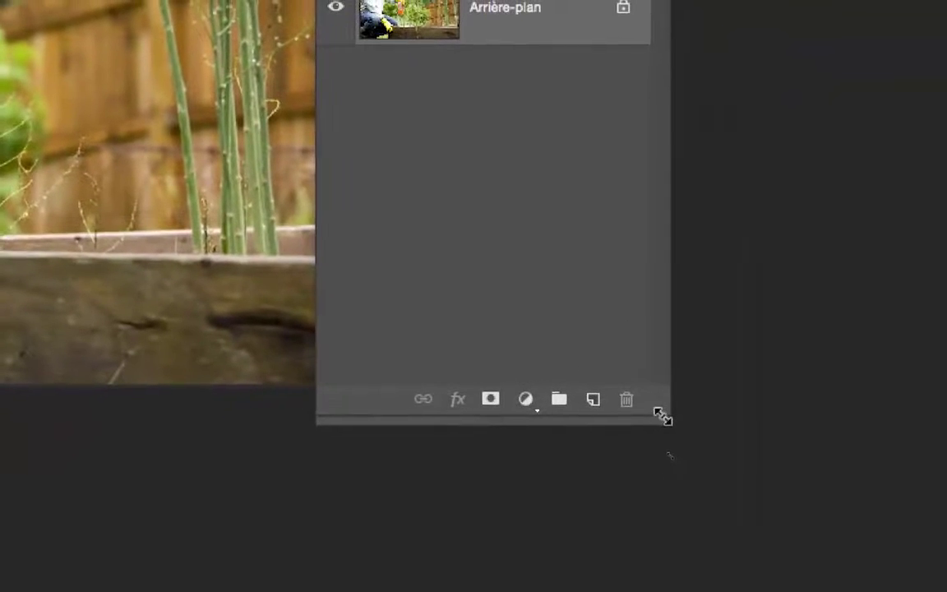
# - Start recording the "mettre netteté passe-haut" action and convert the Arrière-plan layer to a smart object
pyautogui.moveTo(684, 403); pyautogui.dragTo(698, 228)
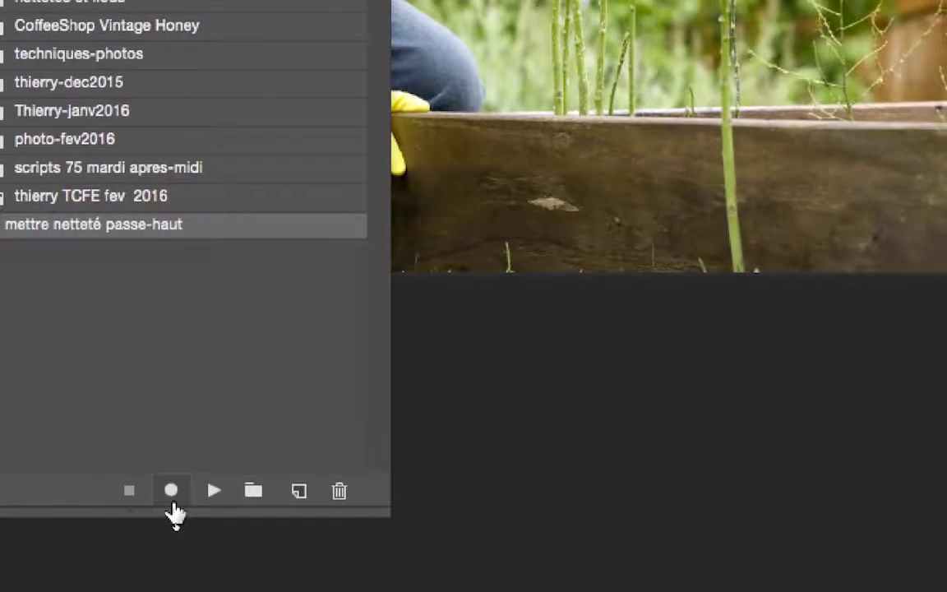
pyautogui.click(152, 479)
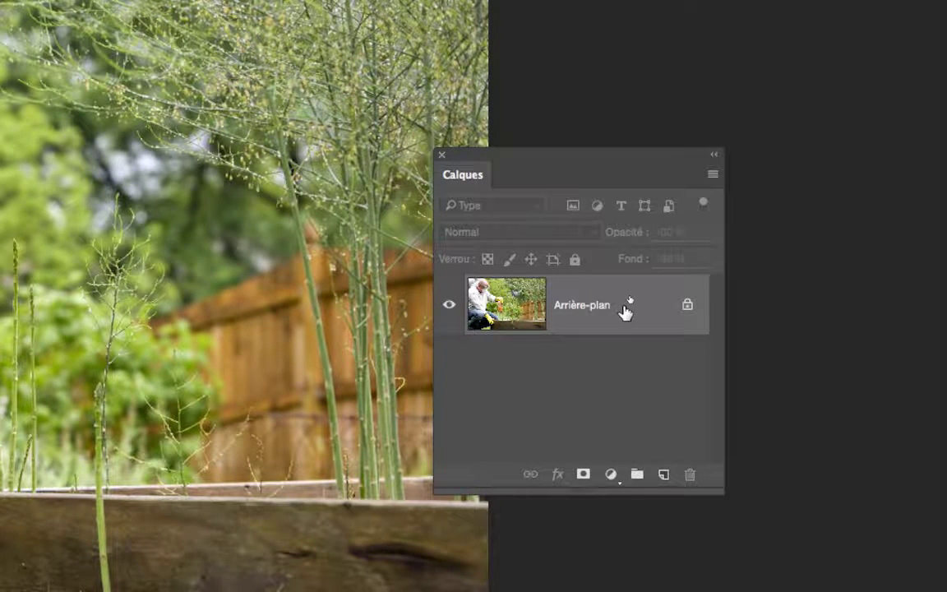
pyautogui.rightClick(624, 305)
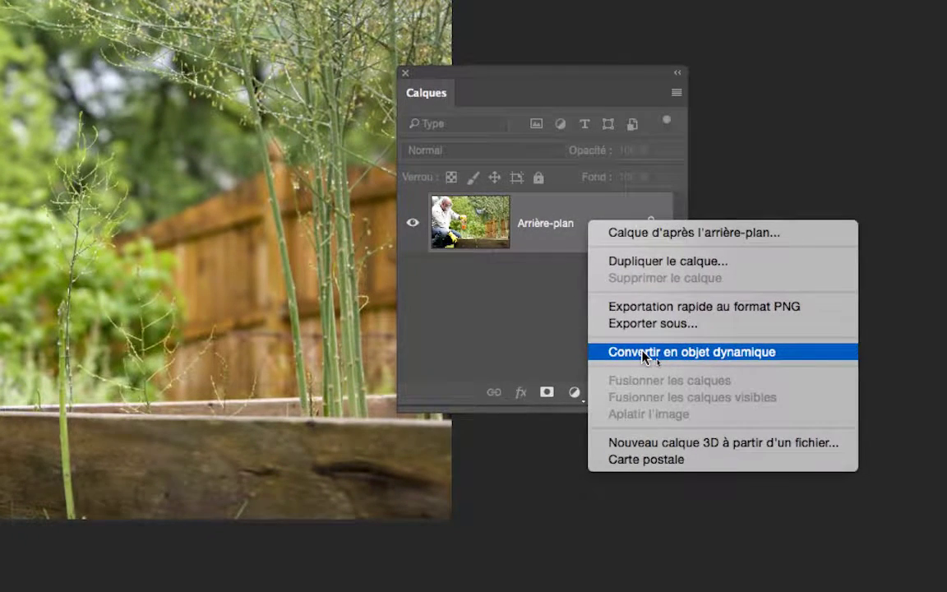
pyautogui.click(644, 354)
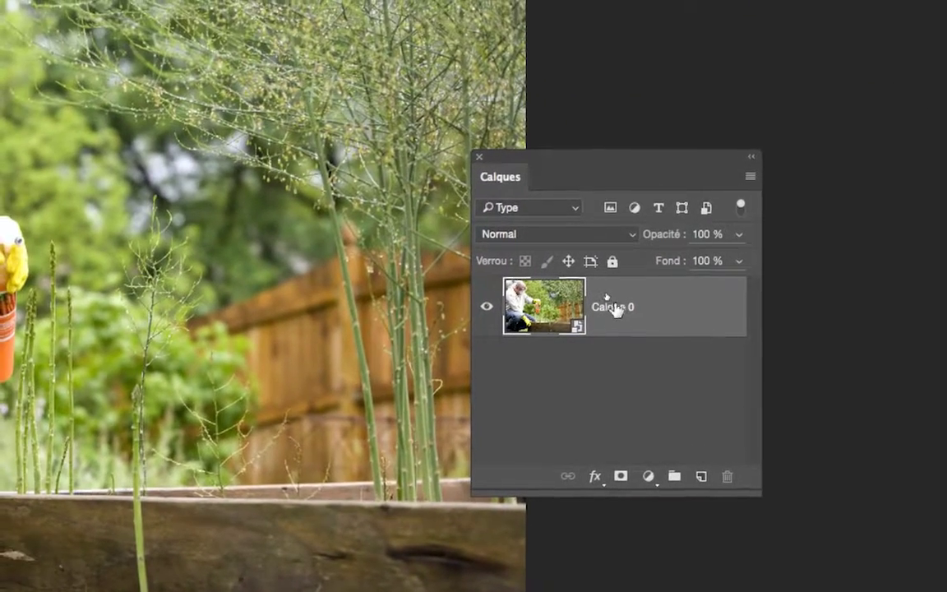
# - Duplicate the Calque 0 smart object layer and check the details of the recorded duplication step
pyautogui.moveTo(615, 311); pyautogui.dragTo(694, 444)
pyautogui.moveTo(642, 354)
pyautogui.mouseDown()
pyautogui.moveTo(652, 385)
pyautogui.moveTo(646, 370)
pyautogui.mouseUp()
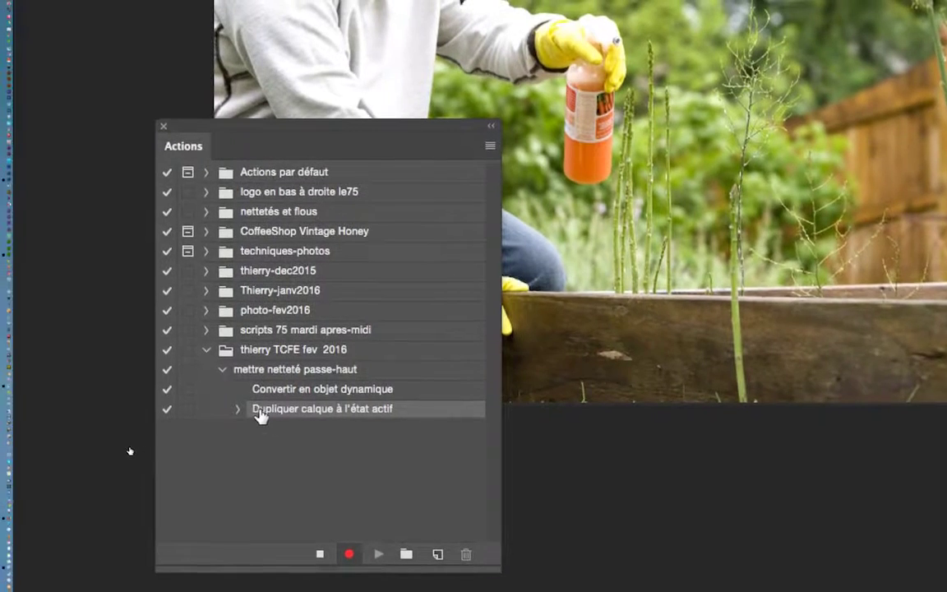
pyautogui.click(237, 409)
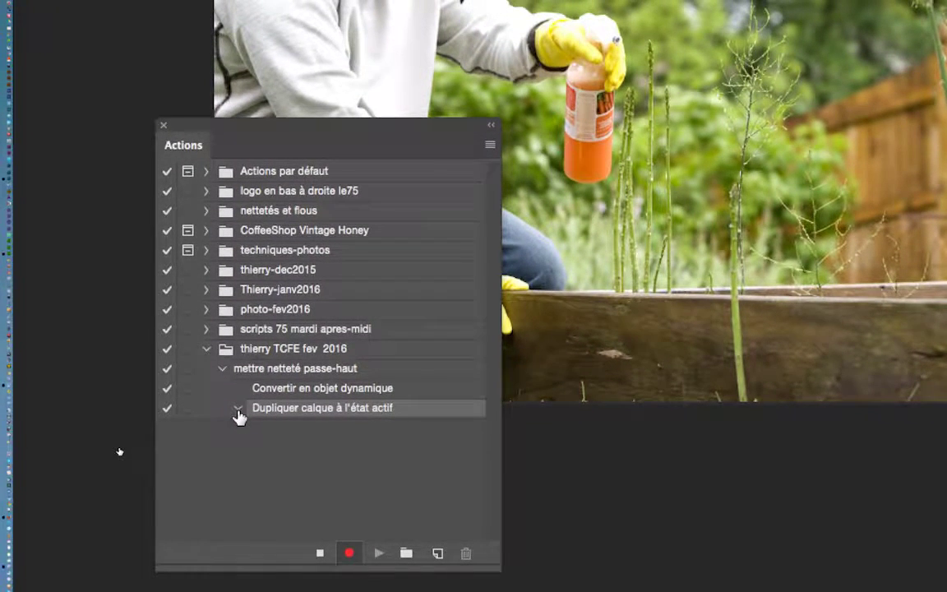
pyautogui.click(238, 408)
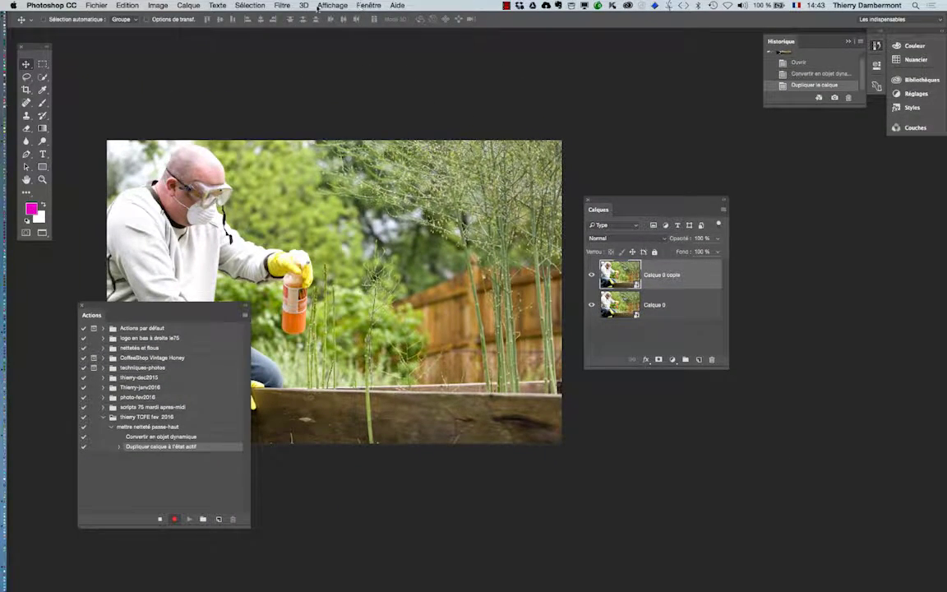
# - Apply the Passe-haut filter with a 10 pixel radius to Calque 0 copie and check its recorded settings
pyautogui.click(283, 5)
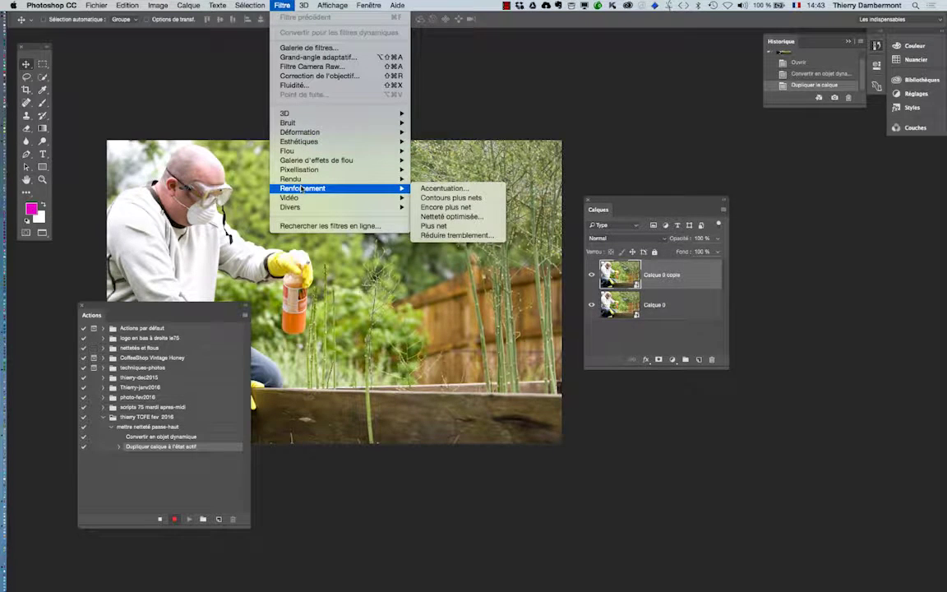
pyautogui.moveTo(306, 209)
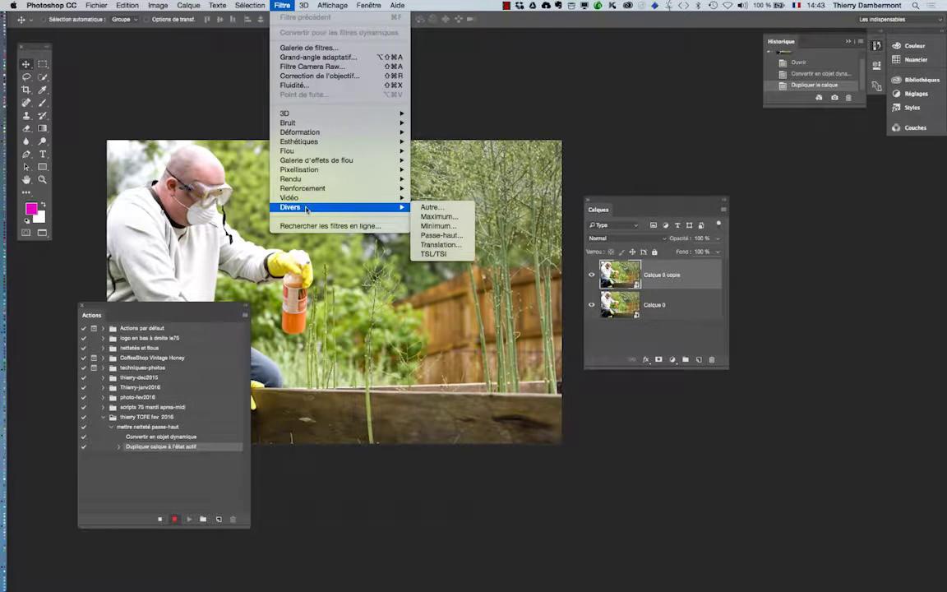
pyautogui.click(456, 236)
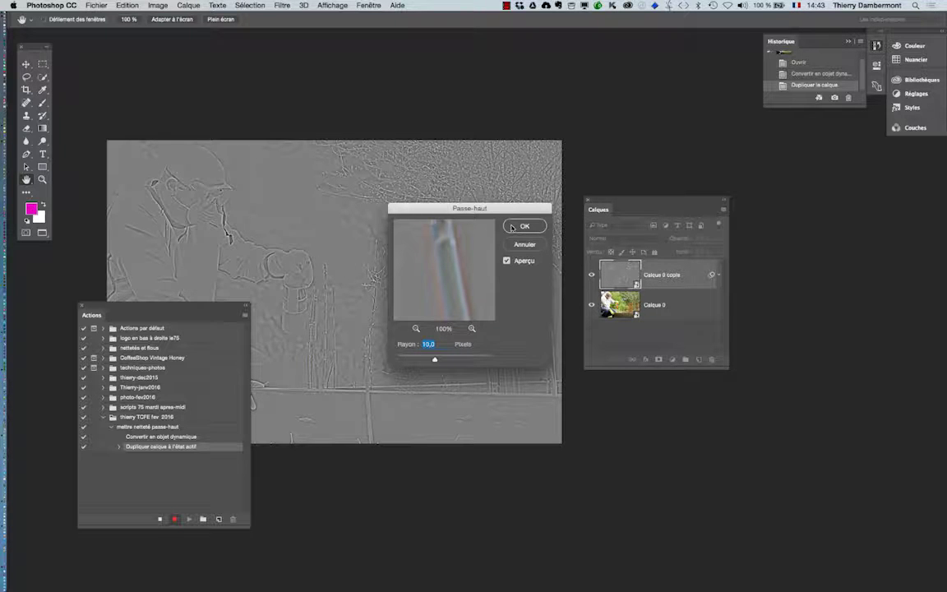
pyautogui.click(520, 226)
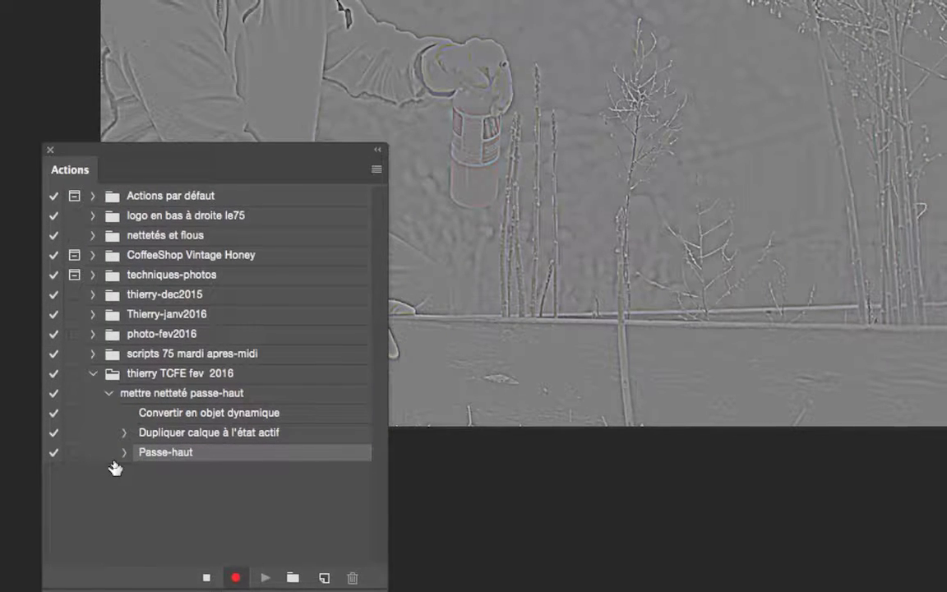
pyautogui.click(119, 456)
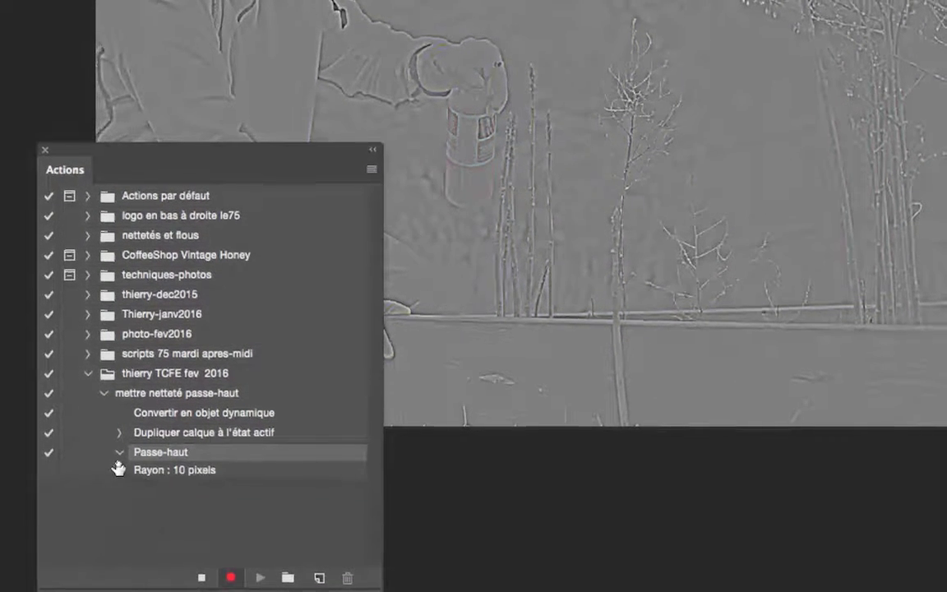
pyautogui.click(120, 456)
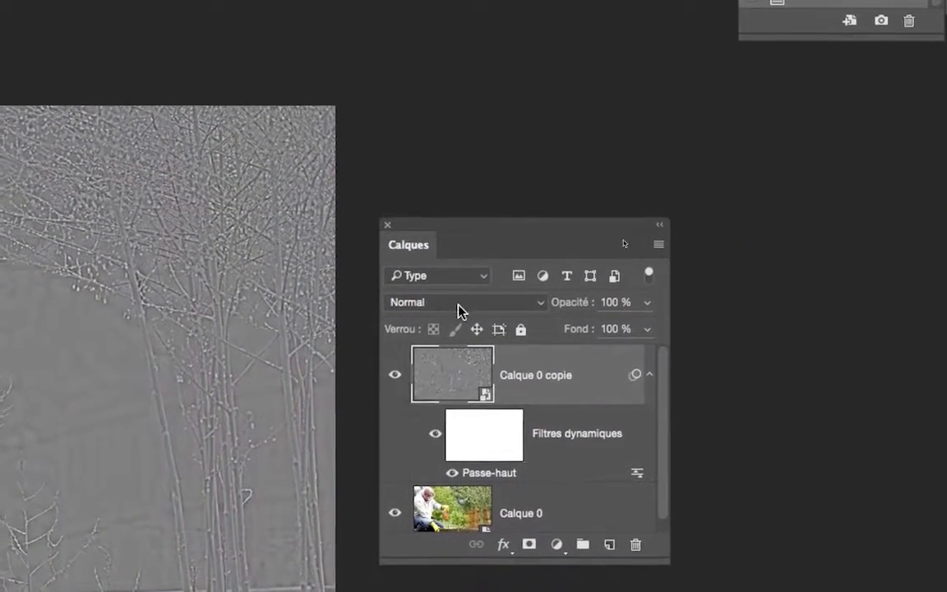
# - Set the blend mode of Calque 0 copie to Incrustation and check the recorded mode change
pyautogui.click(459, 310)
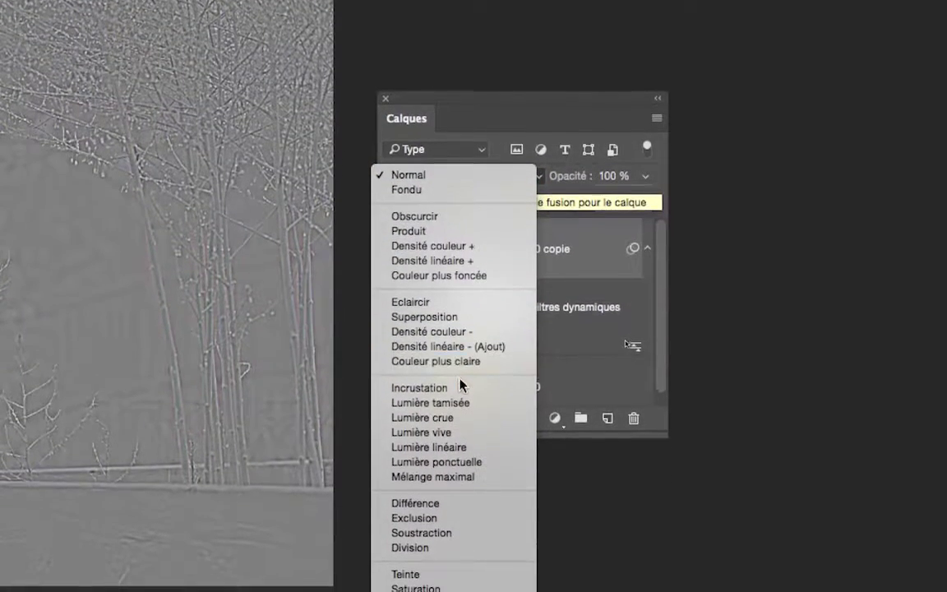
pyautogui.click(461, 386)
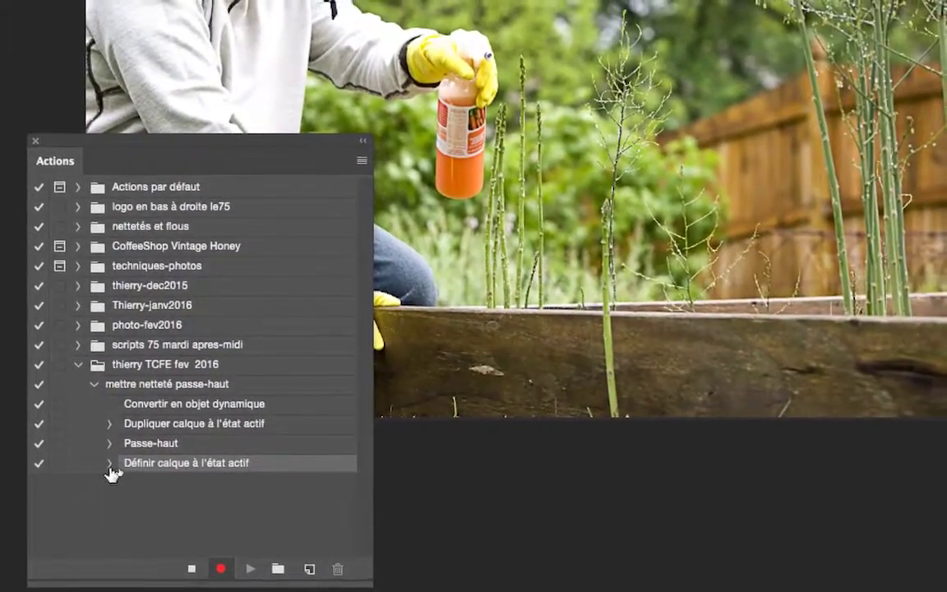
pyautogui.click(97, 458)
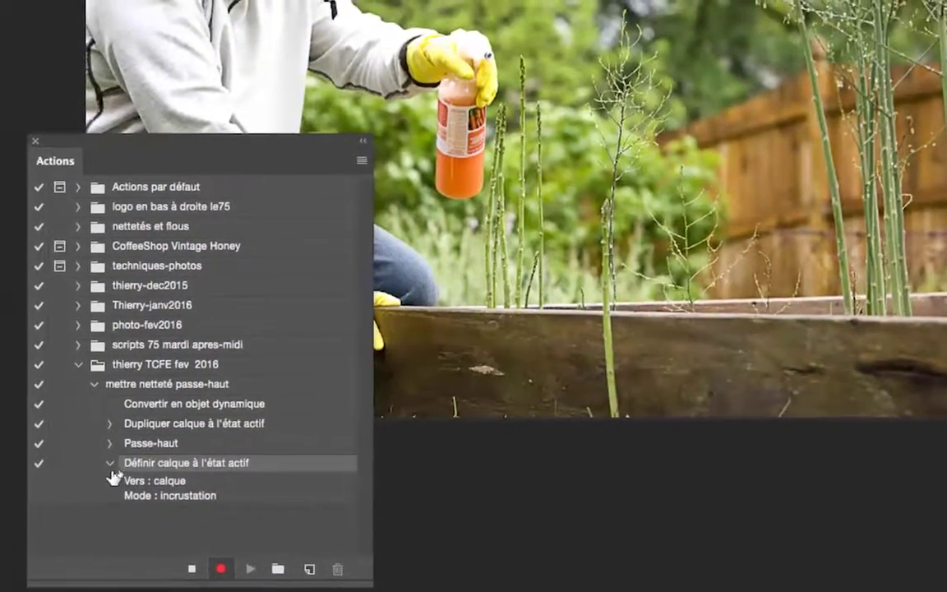
pyautogui.click(110, 464)
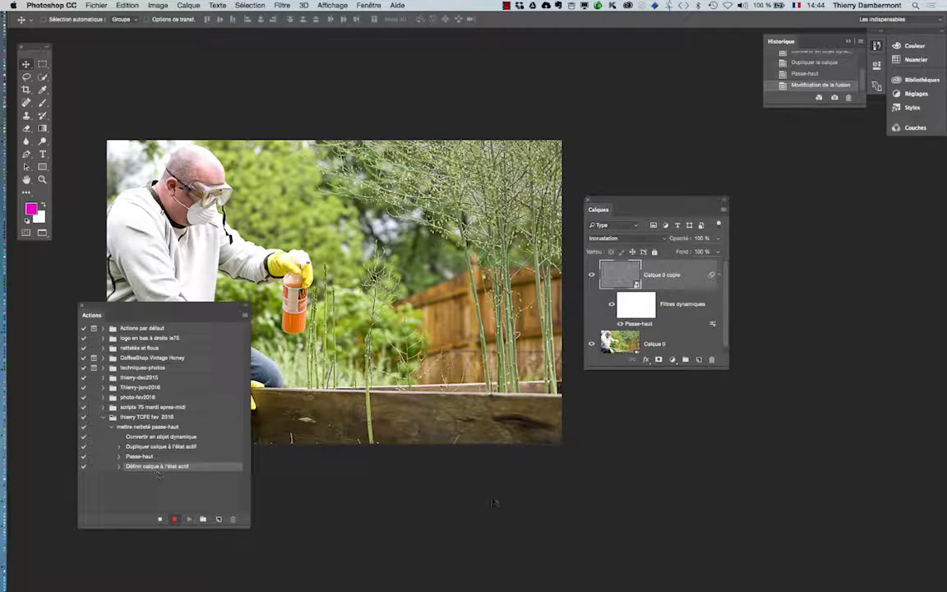
# - Add a layer mask that reveals everything to Calque 0 copie and check the details of the recorded Créer step
pyautogui.moveTo(727, 366); pyautogui.dragTo(771, 445)
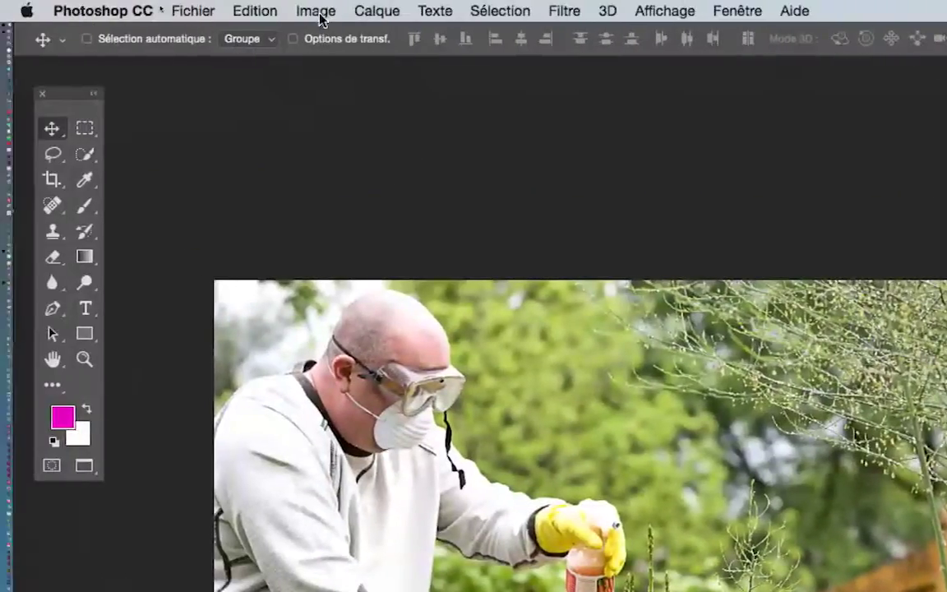
pyautogui.click(379, 10)
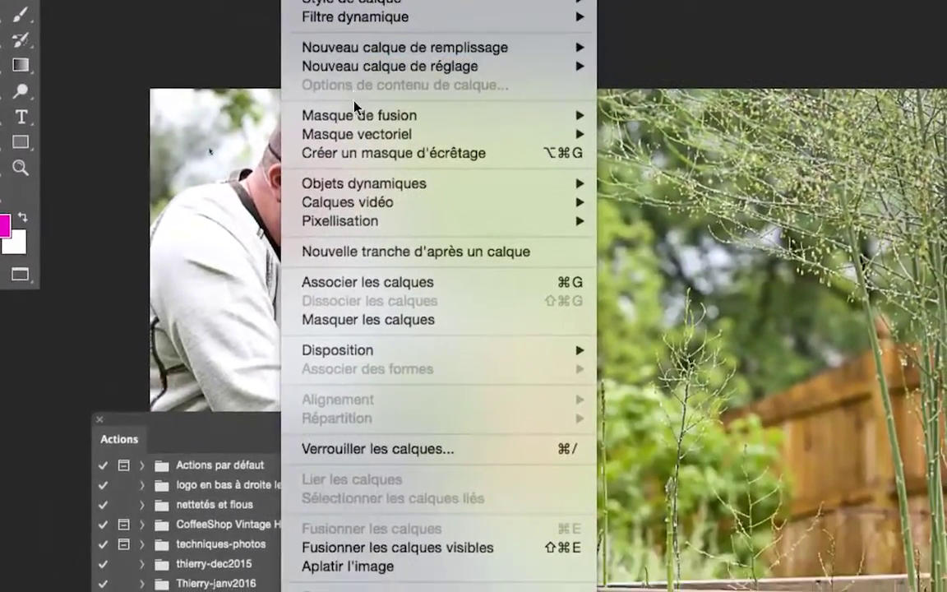
pyautogui.moveTo(431, 309)
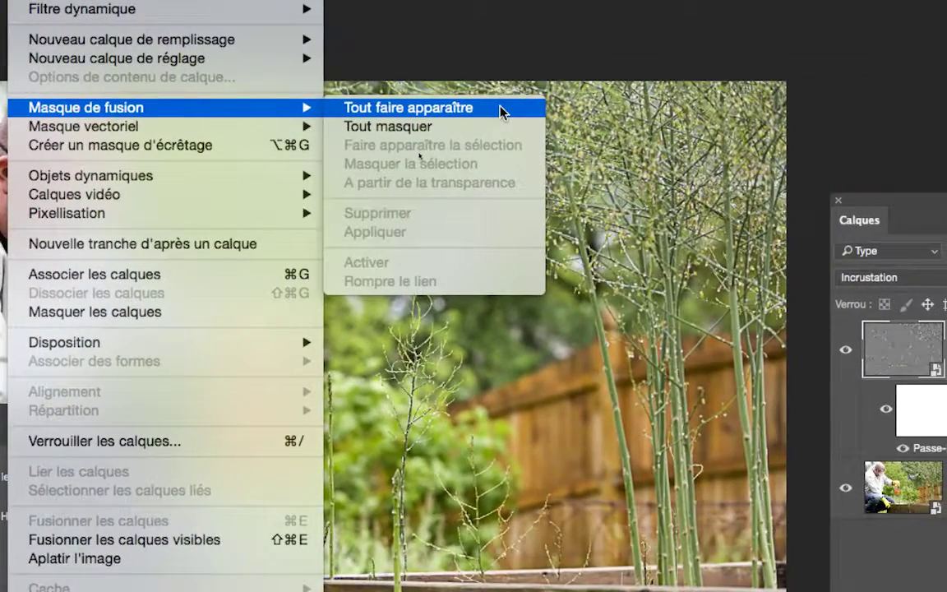
pyautogui.click(500, 108)
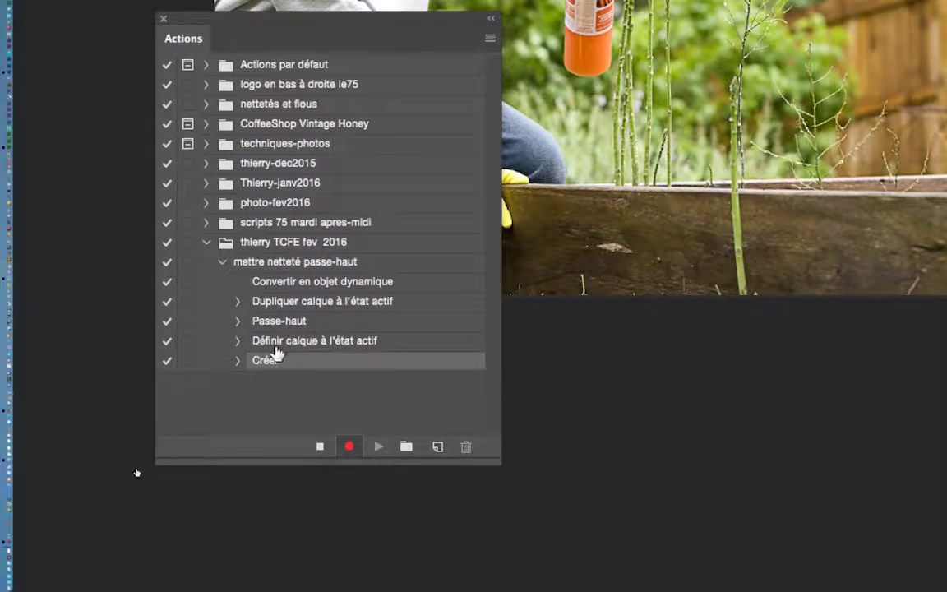
pyautogui.click(238, 362)
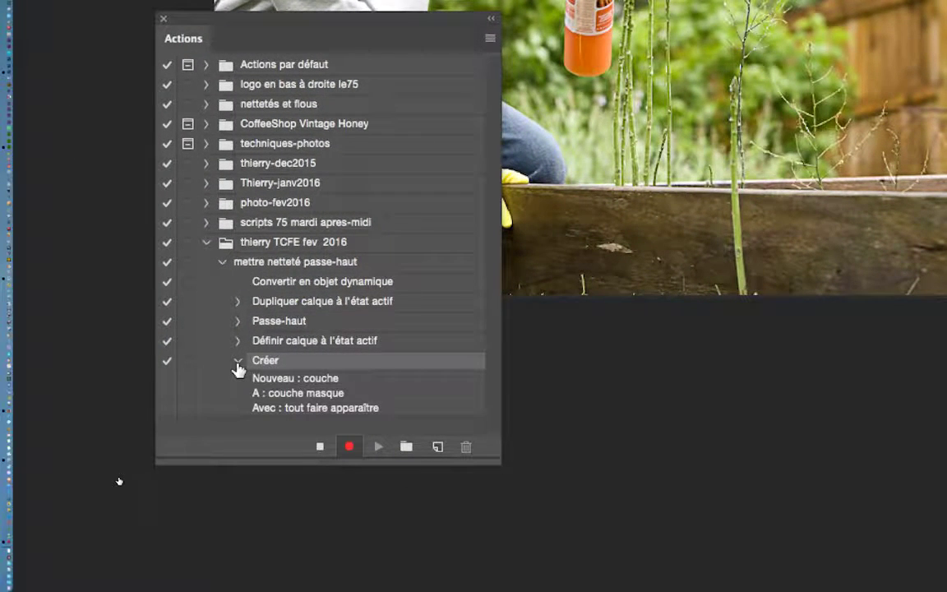
pyautogui.click(238, 362)
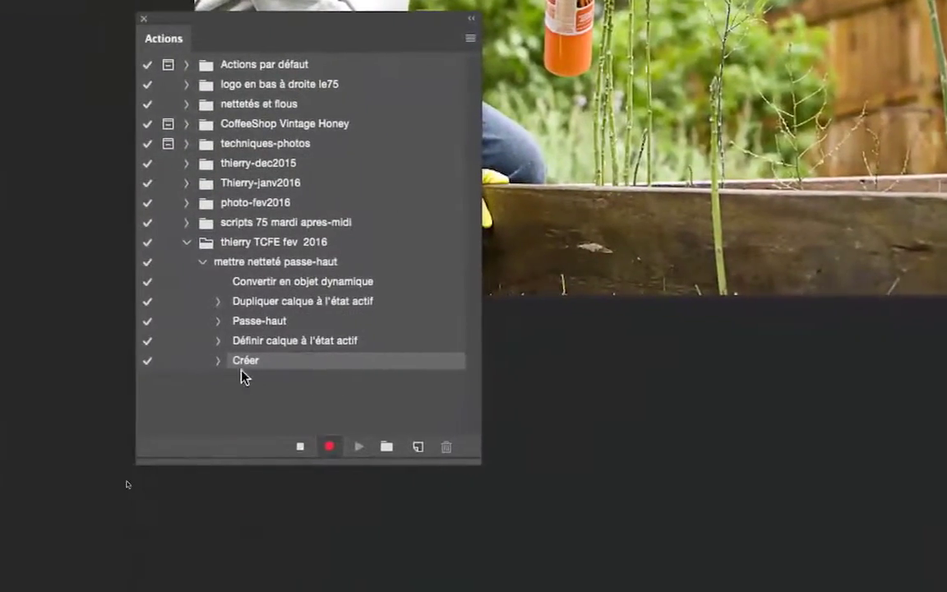
pyautogui.click(236, 363)
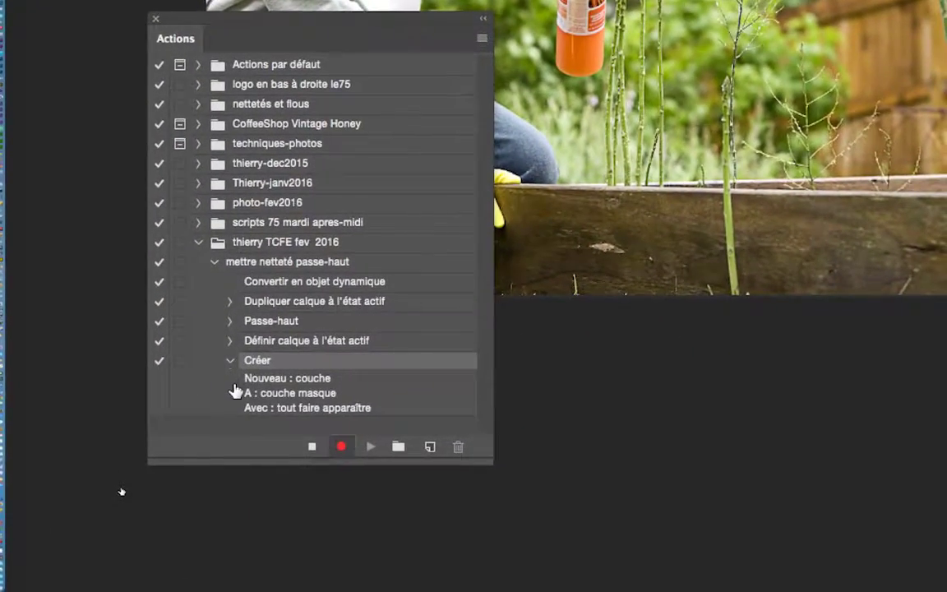
pyautogui.click(231, 362)
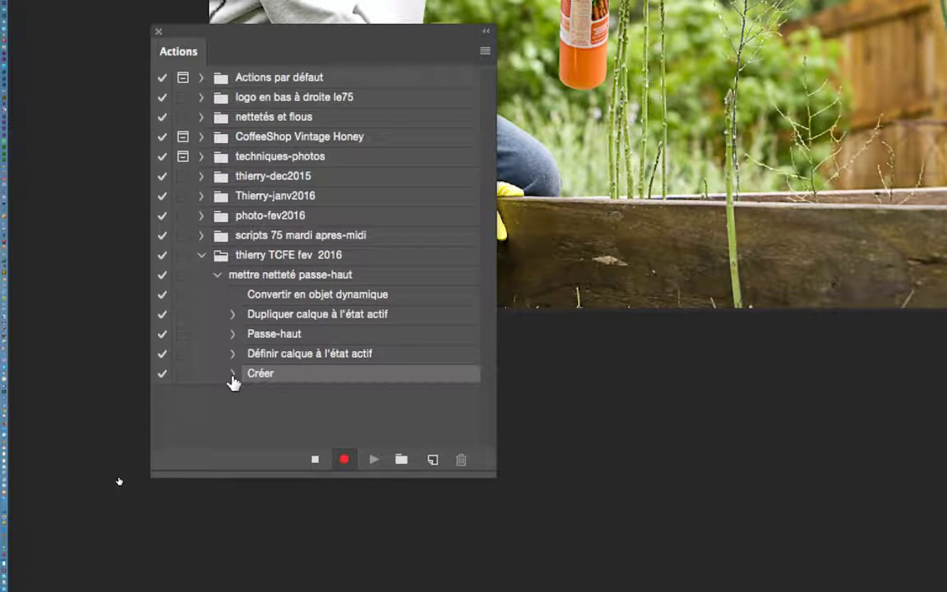
pyautogui.click(233, 375)
pyautogui.click(233, 375)
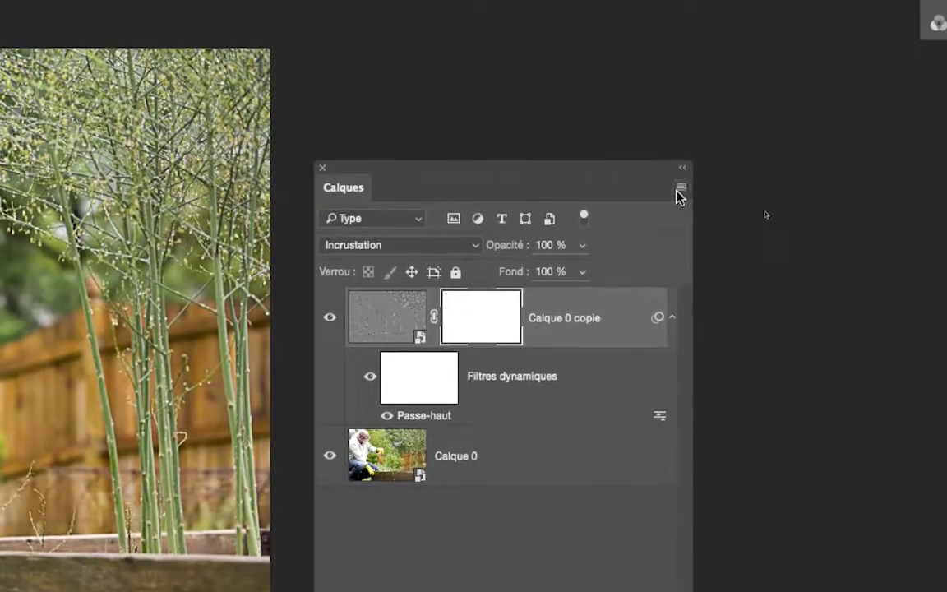
# - Create a new layer, Calque 1, in Incrustation mode filled with the neutral color (50% gray)
pyautogui.click(754, 92)
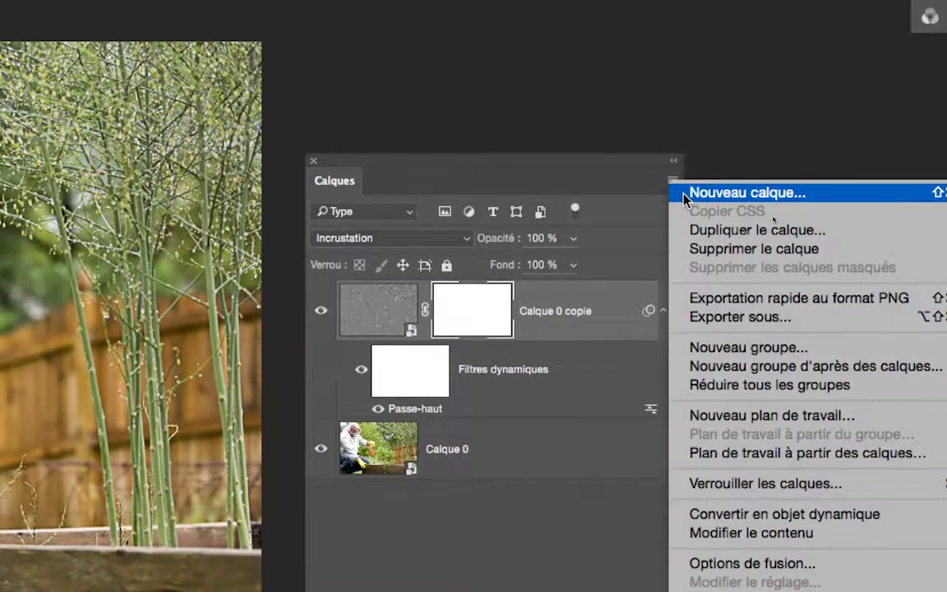
pyautogui.click(687, 197)
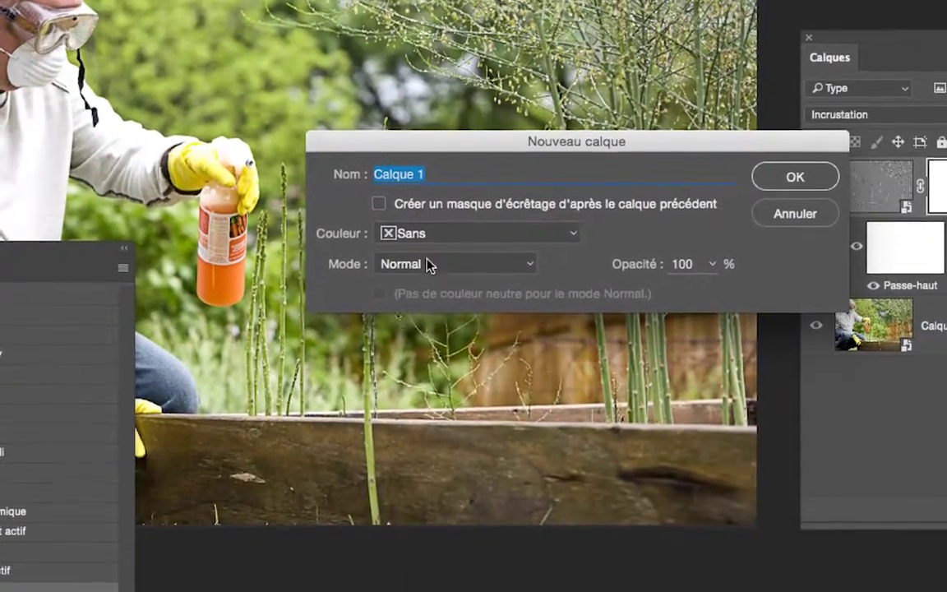
pyautogui.click(427, 263)
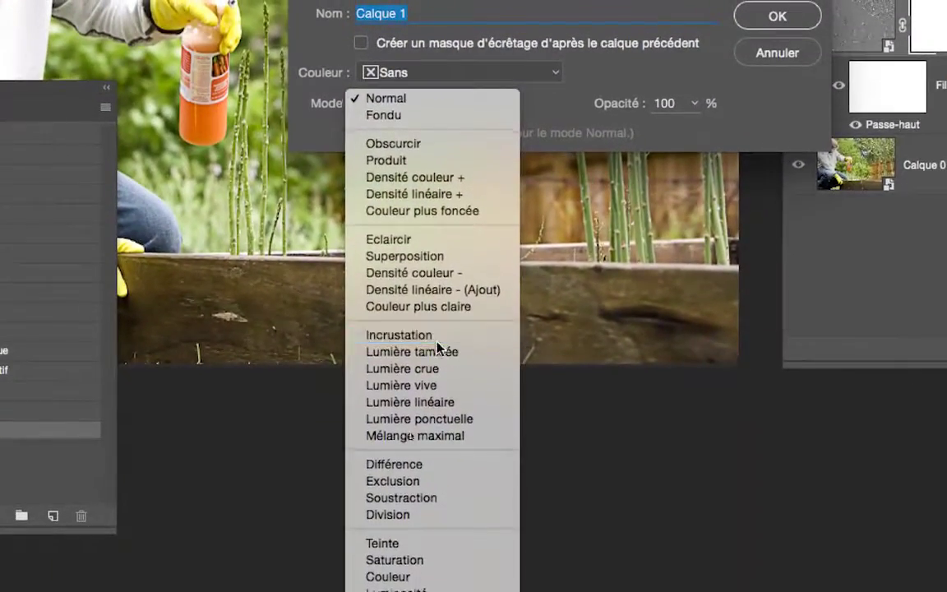
pyautogui.click(438, 339)
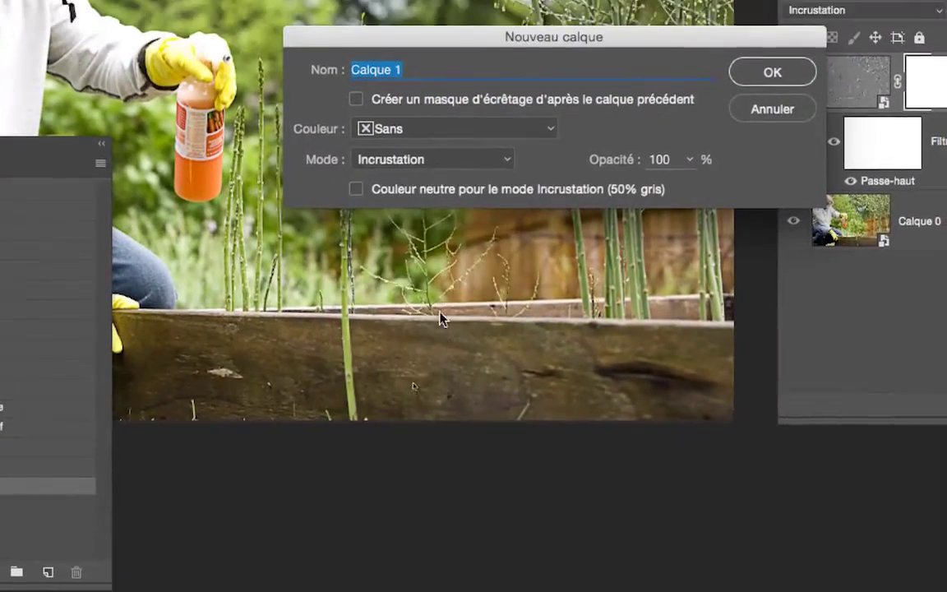
pyautogui.click(414, 138)
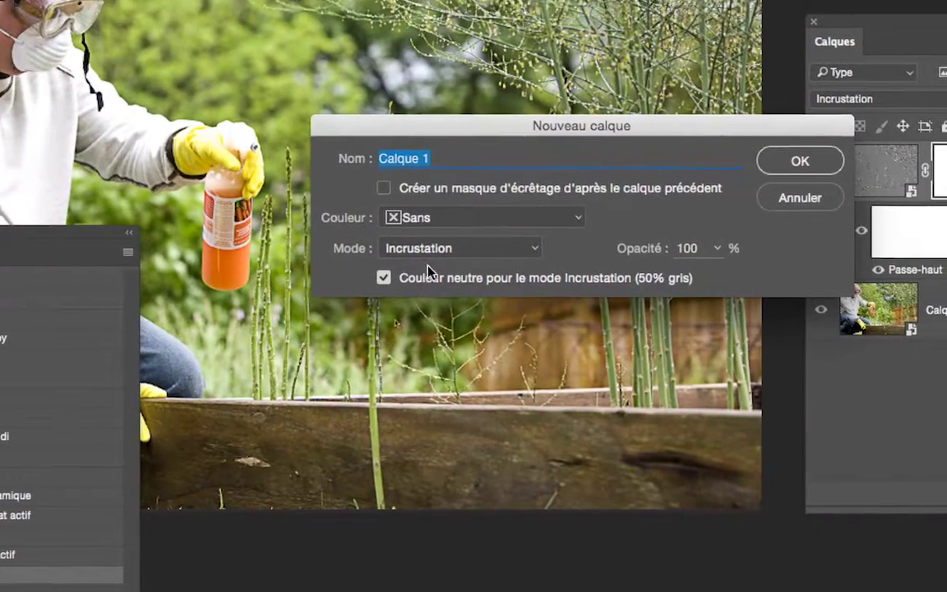
pyautogui.click(434, 240)
pyautogui.click(430, 257)
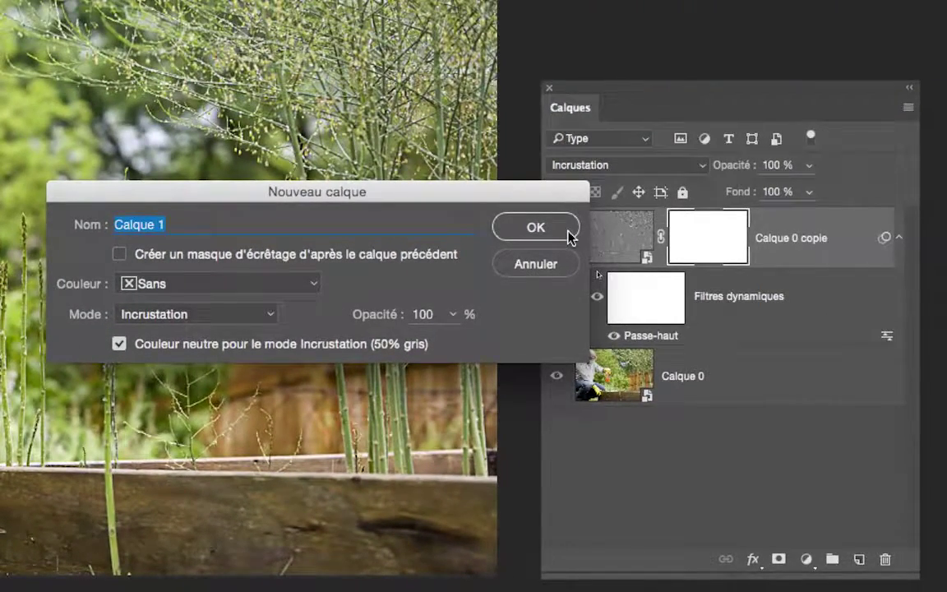
pyautogui.click(568, 237)
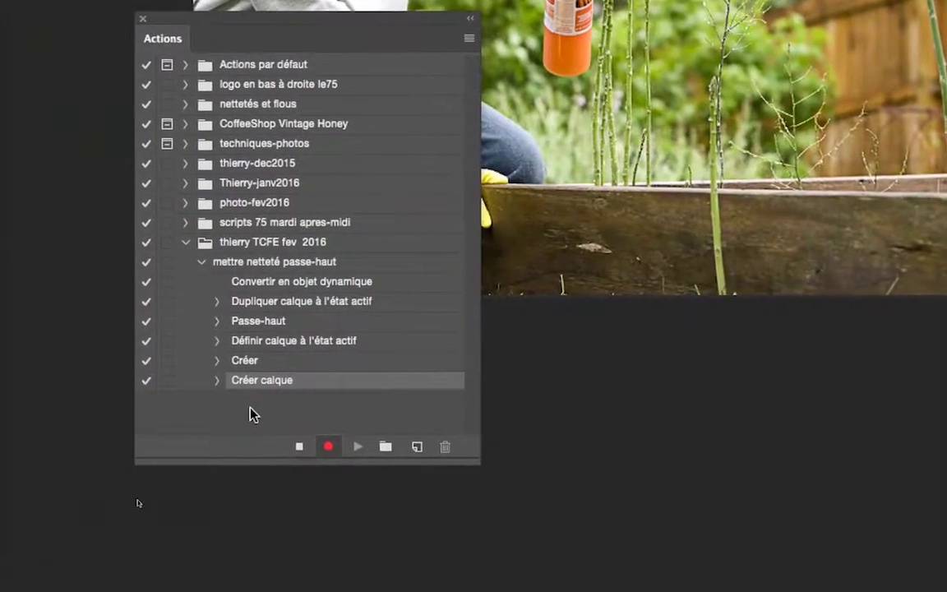
# - Stop recording the action and select "mettre netteté passe-haut" in the action list
pyautogui.click(300, 447)
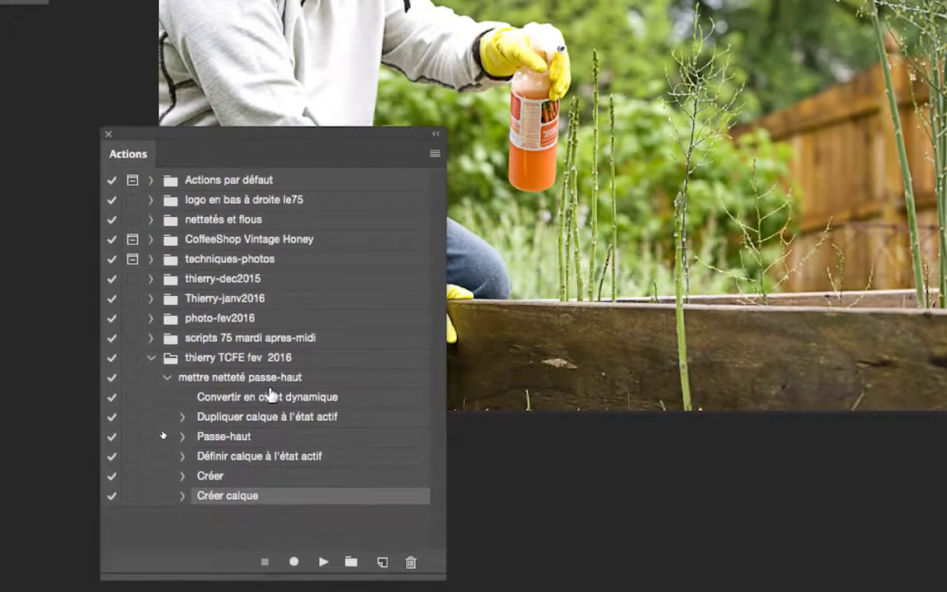
pyautogui.click(274, 385)
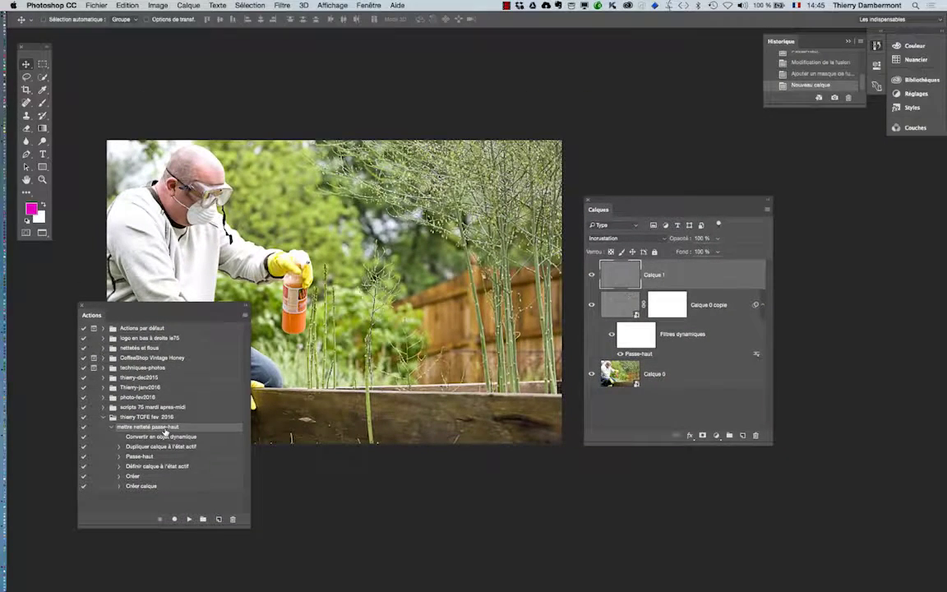
pyautogui.moveTo(304, 279); pyautogui.dragTo(349, 221)
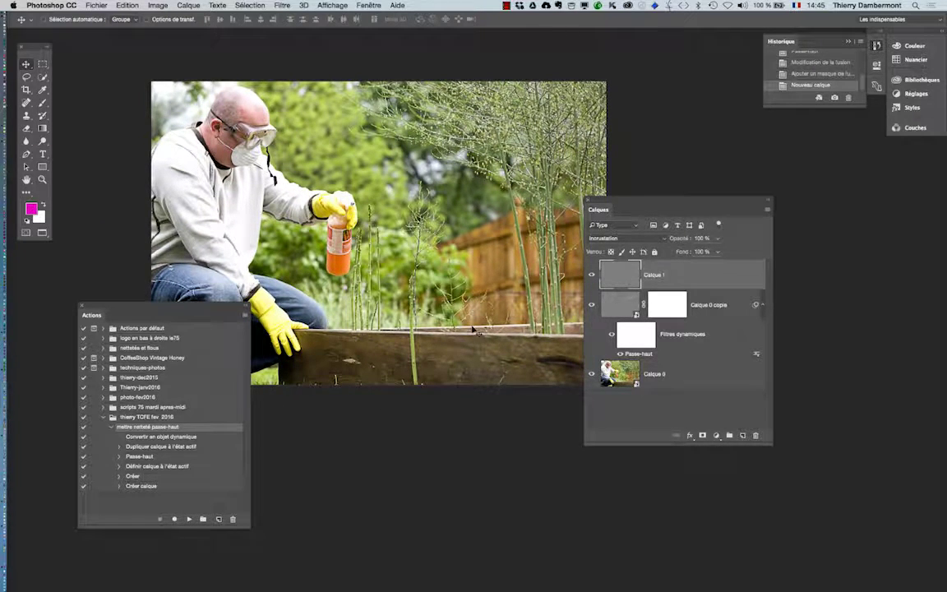
pyautogui.press('super+Tab')
pyautogui.press('super+Tab')
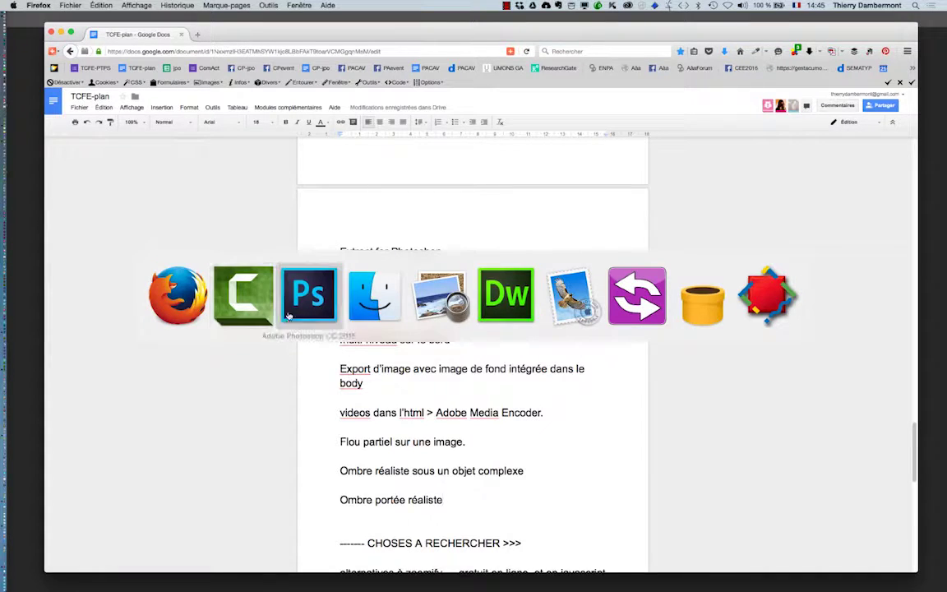
pyautogui.click(238, 288)
pyautogui.press('super+Tab')
pyautogui.click(309, 292)
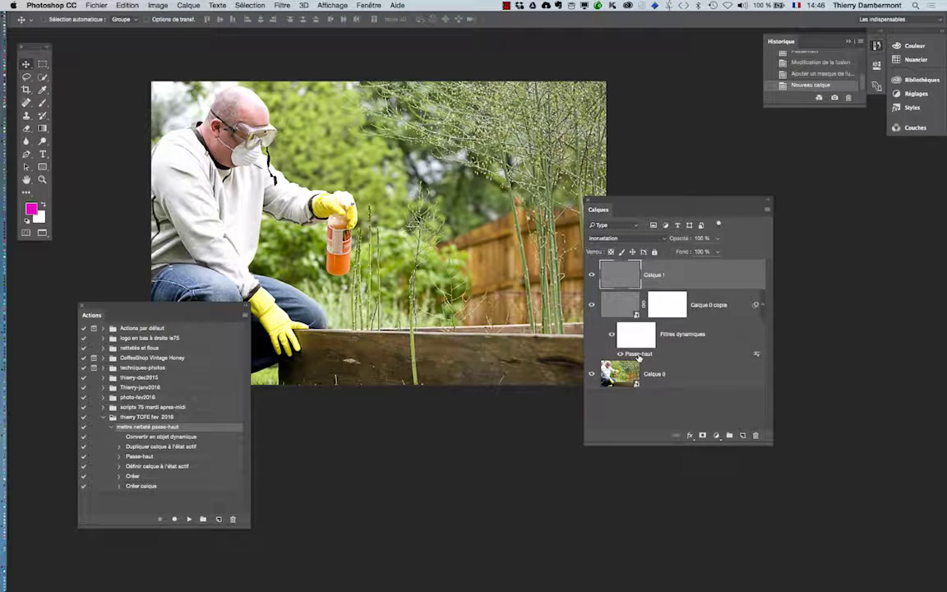
# - Select the layer mask of Calque 0 copie
pyautogui.click(666, 312)
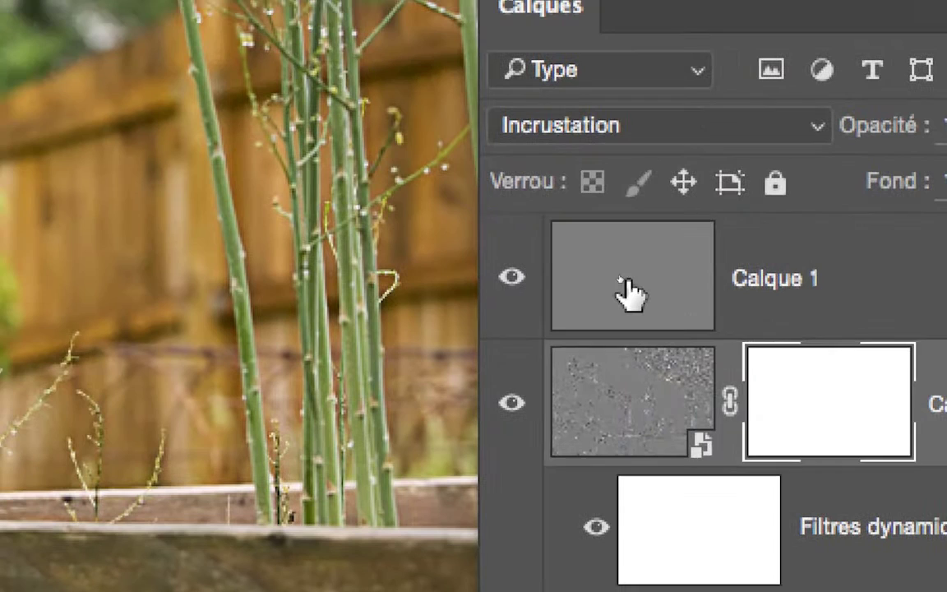
pyautogui.click(469, 168)
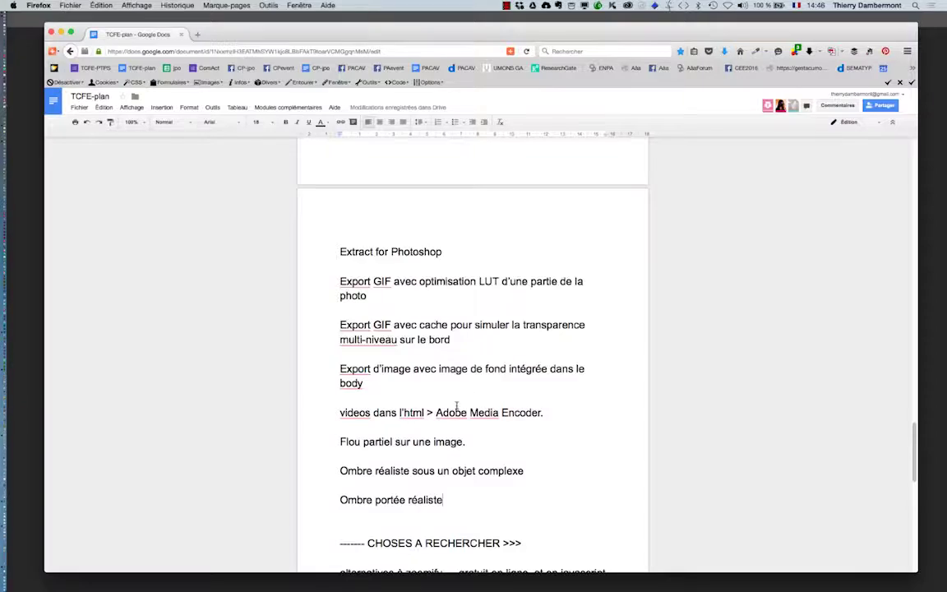
# - Switch back to Photoshop and select the recorded step "Dupliquer calque à l'état actif" in the action "mettre netteté passe-haut"
pyautogui.press('super+Tab')
pyautogui.press('super+Tab')
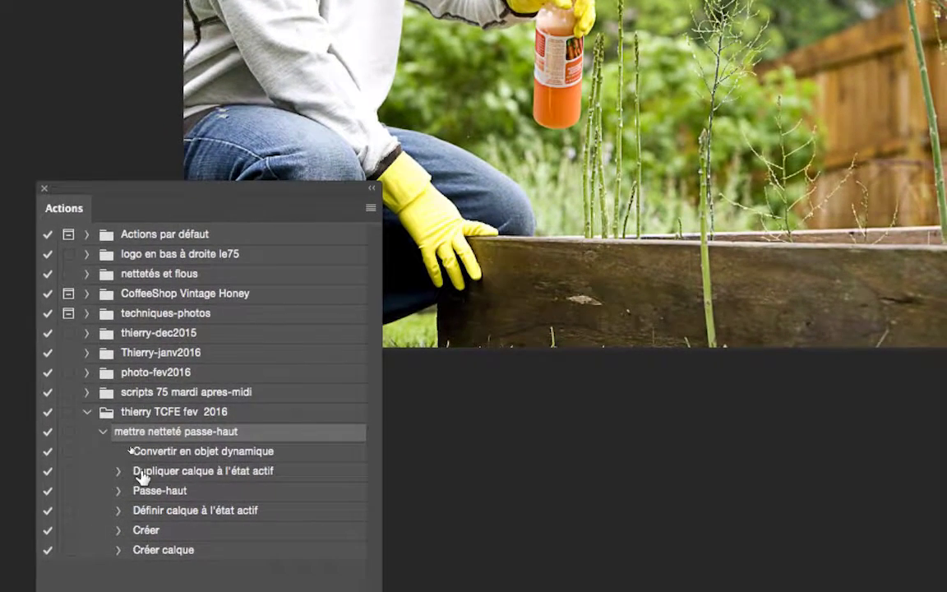
pyautogui.click(142, 477)
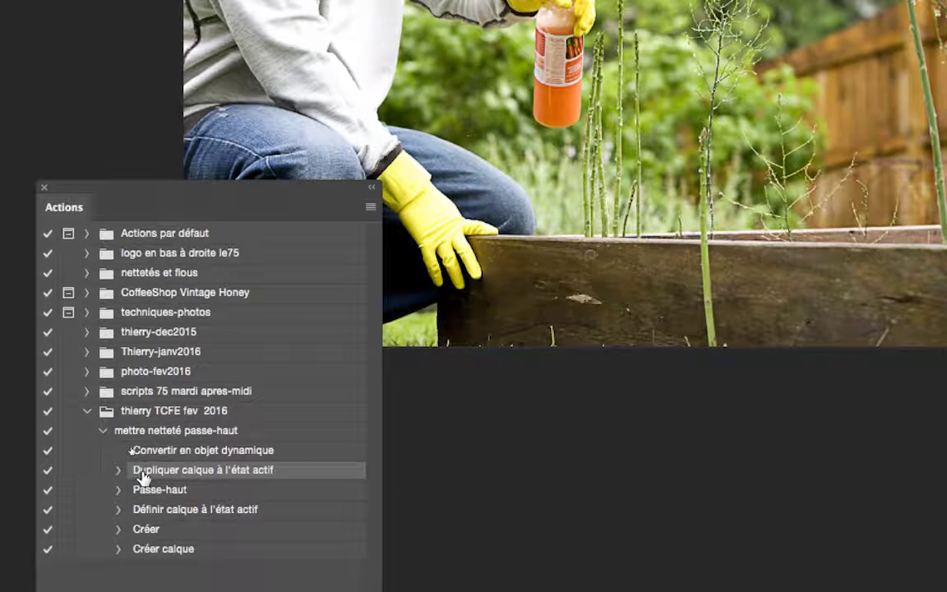